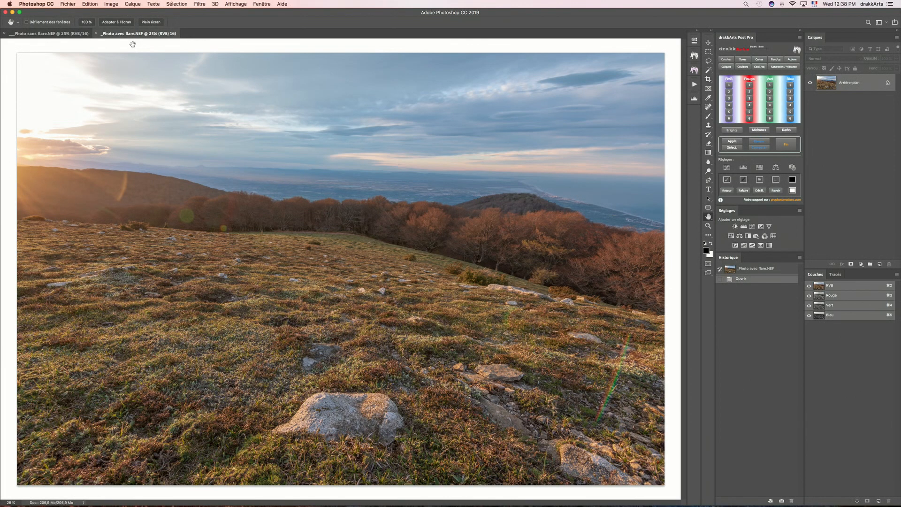
# - Compare the two open photos, then duplicate the background layer of _Photo avec flare.NEF into the ___Photo sans flare.NEF document
pyautogui.click(54, 35)
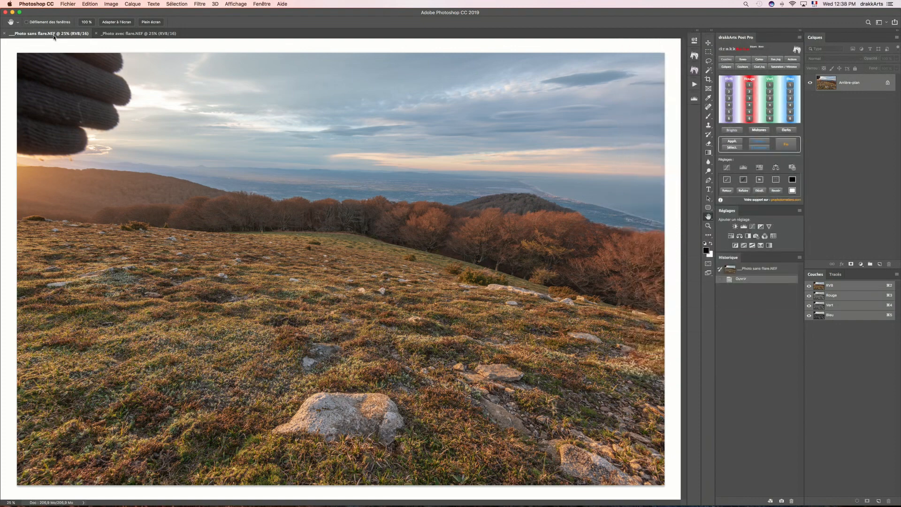
pyautogui.click(133, 35)
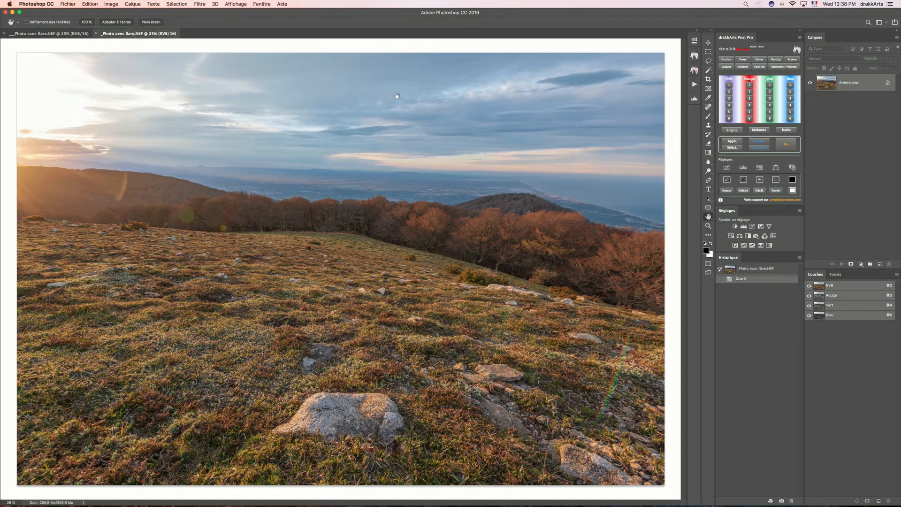
pyautogui.rightClick(868, 82)
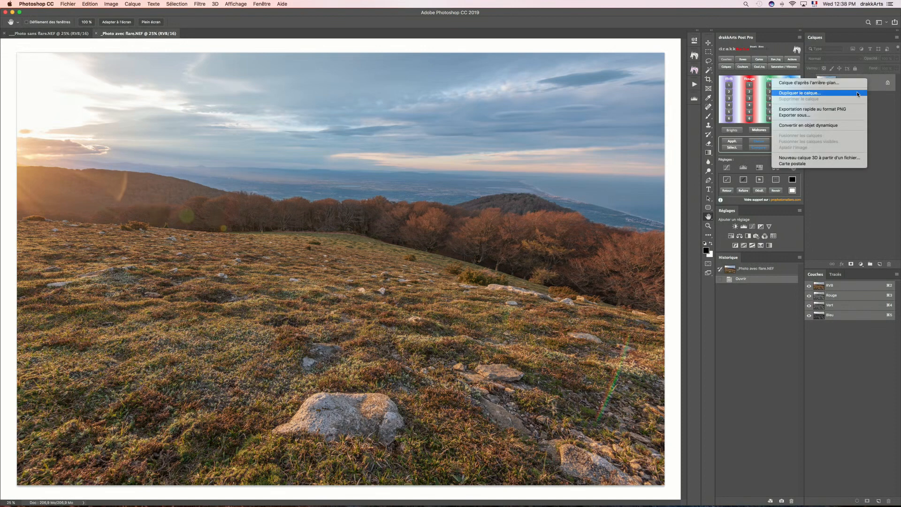
pyautogui.click(858, 94)
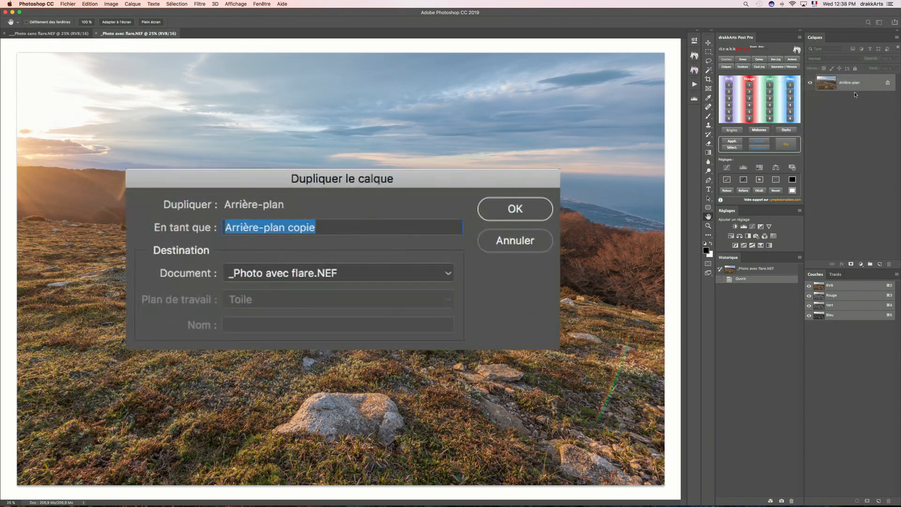
pyautogui.click(449, 273)
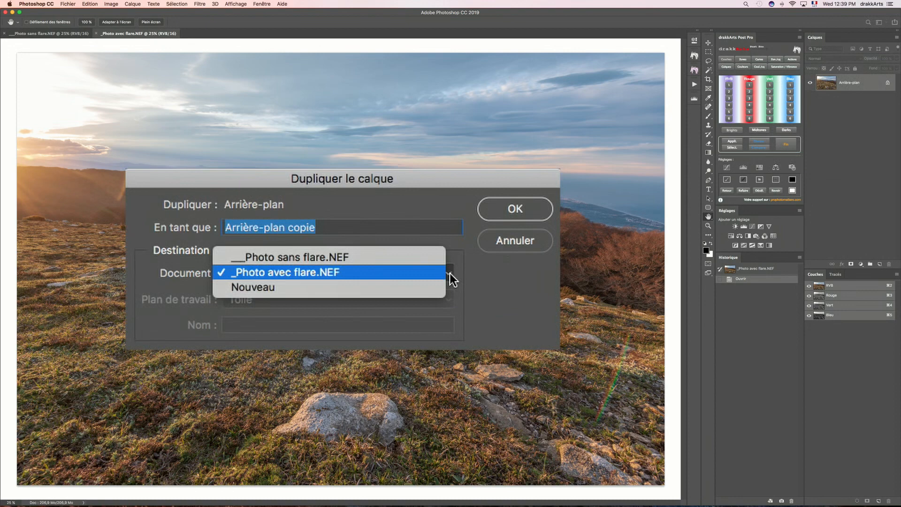
pyautogui.click(409, 257)
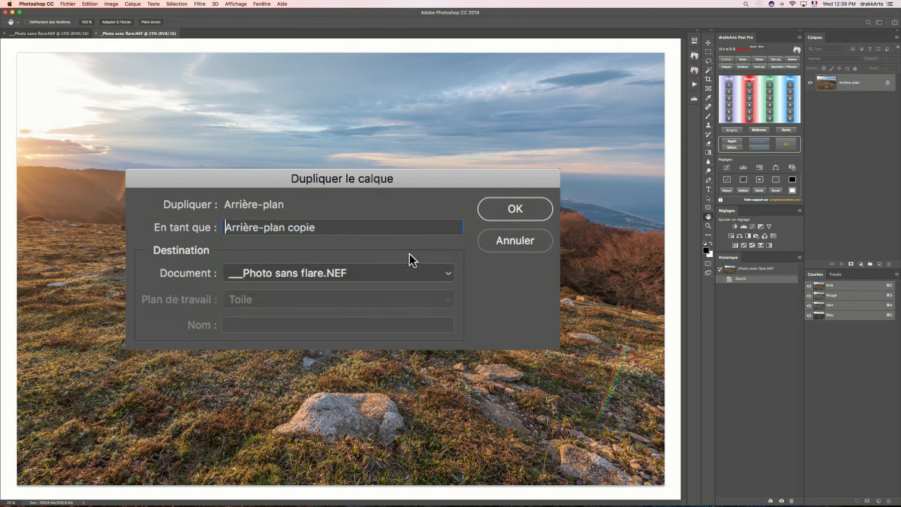
pyautogui.click(538, 208)
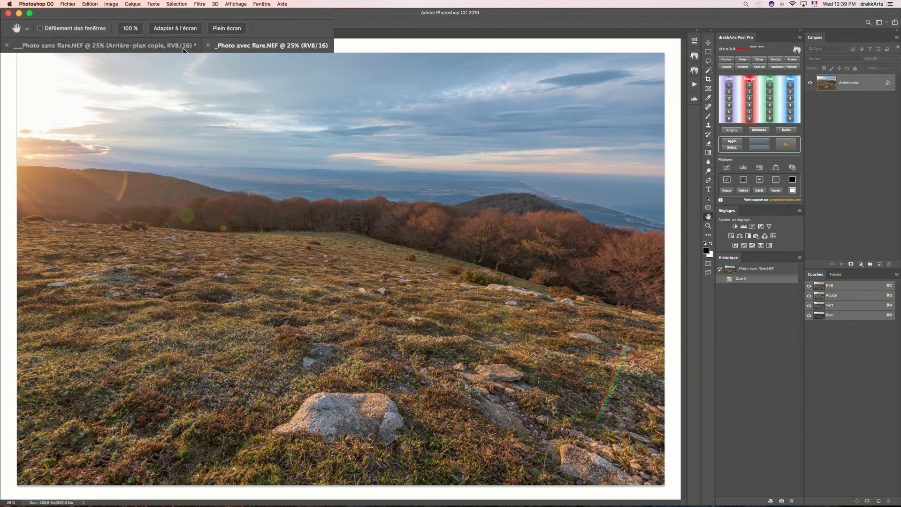
# - In ___Photo sans flare.NEF, hide the copied background layer and rename it "Avec Flare"
pyautogui.click(140, 45)
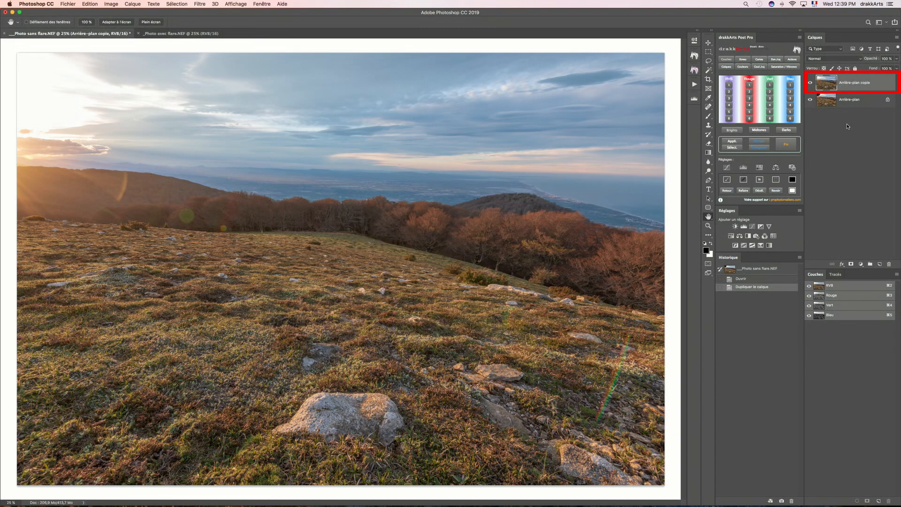
pyautogui.click(811, 82)
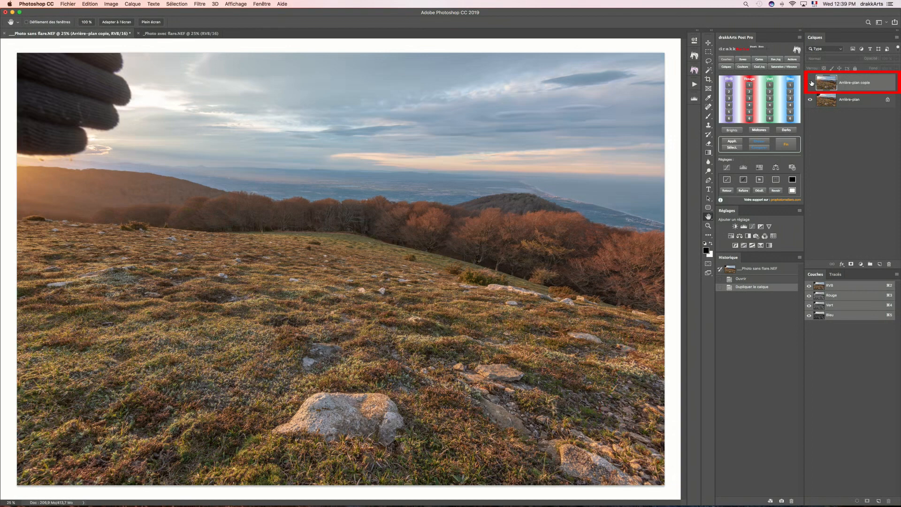
pyautogui.click(810, 82)
pyautogui.click(810, 82)
pyautogui.doubleClick(858, 82)
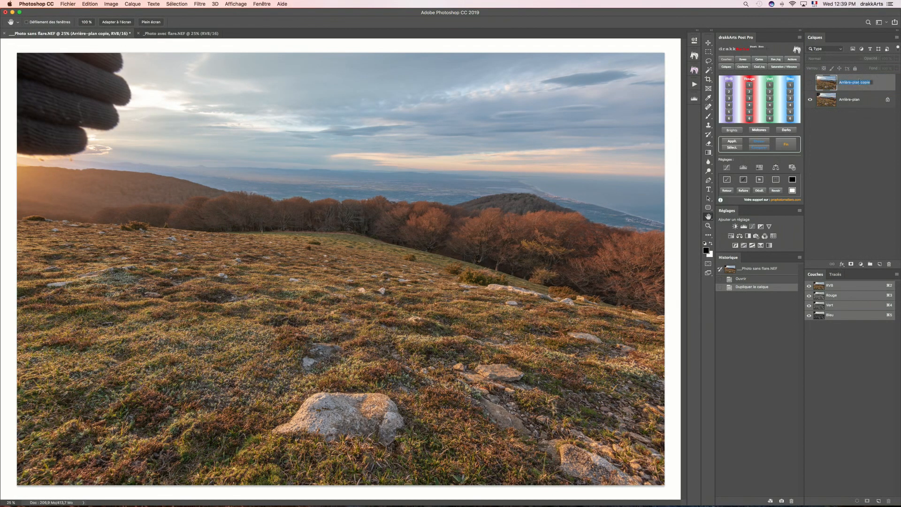
pyautogui.write('Avec Flare')
pyautogui.press('Return')
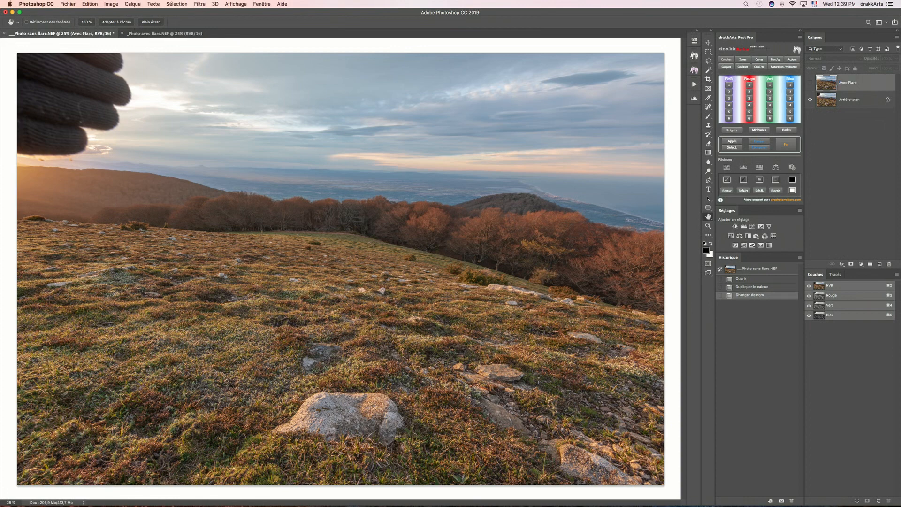
# - Convert the locked background into a regular layer named "Sans Flare"
pyautogui.doubleClick(852, 100)
pyautogui.write('Sa')
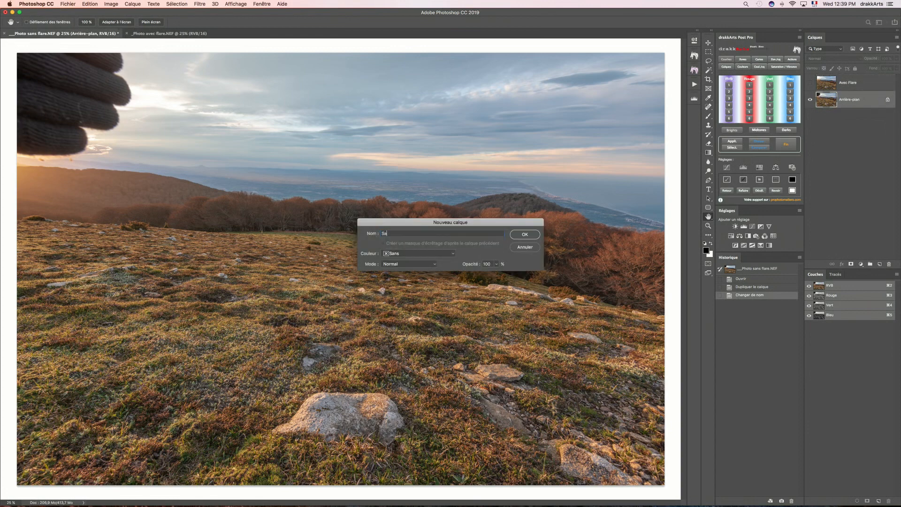
pyautogui.write('ns Flare')
pyautogui.press('Return')
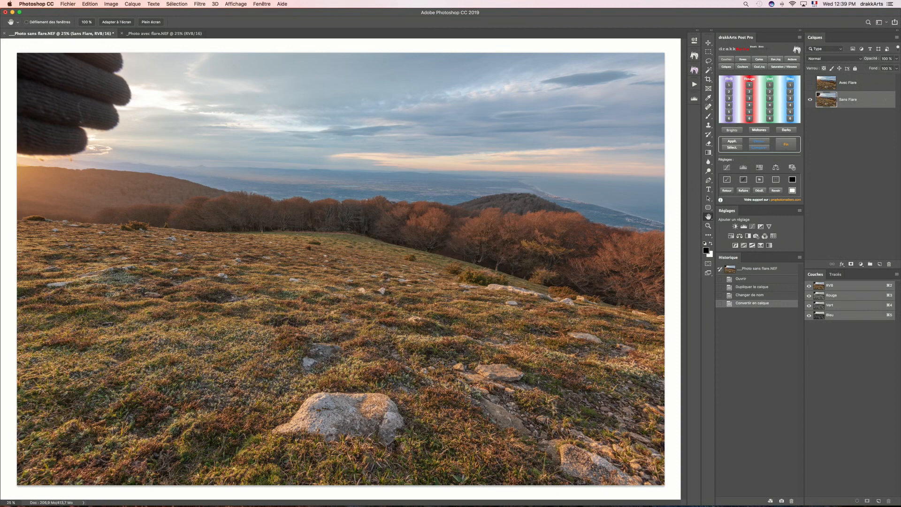
# - Show the Avec Flare layer, select all layers and auto-align them with the Automatic projection
pyautogui.click(810, 83)
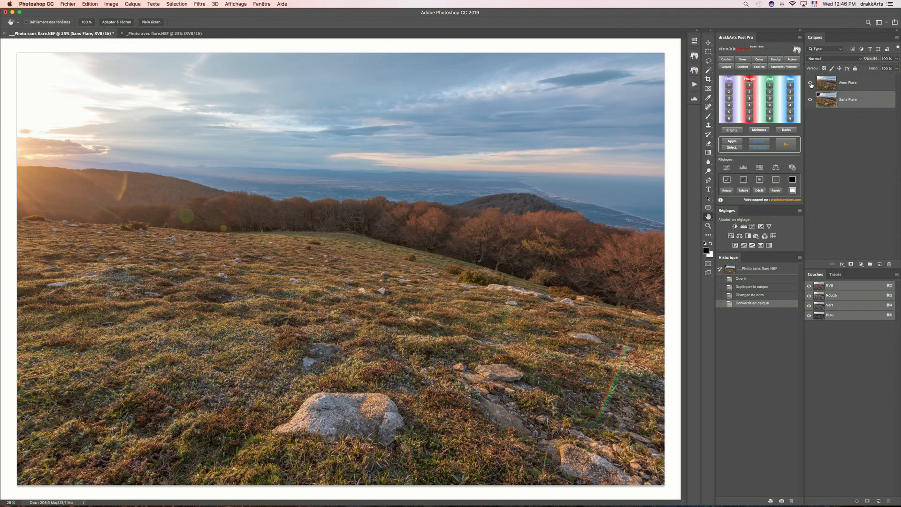
pyautogui.click(177, 4)
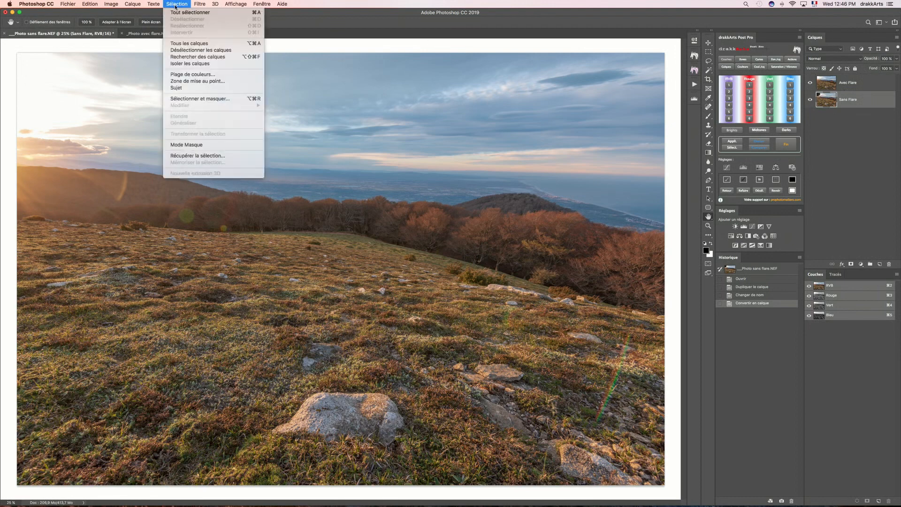
pyautogui.click(213, 42)
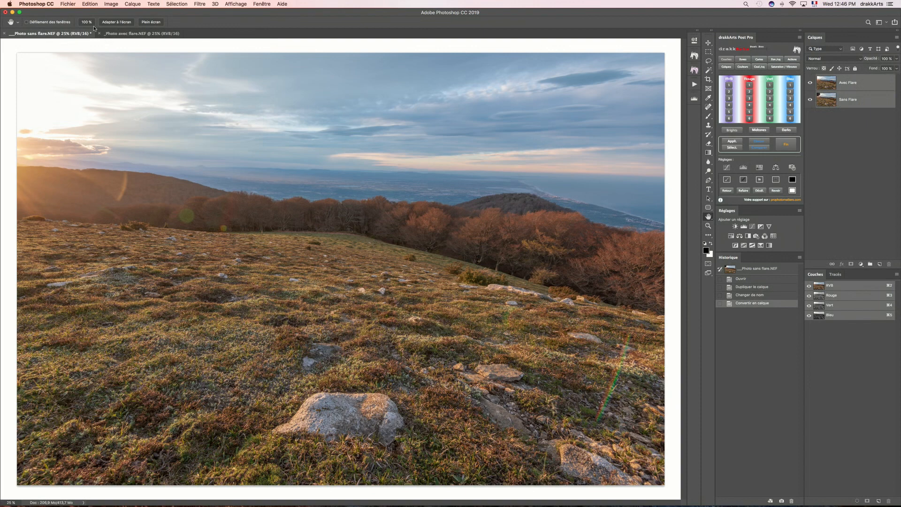
pyautogui.click(90, 5)
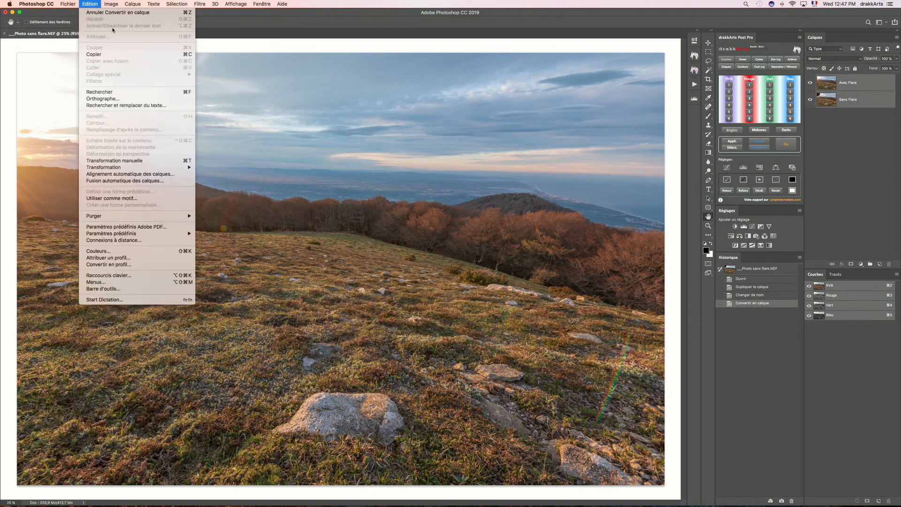
pyautogui.click(180, 176)
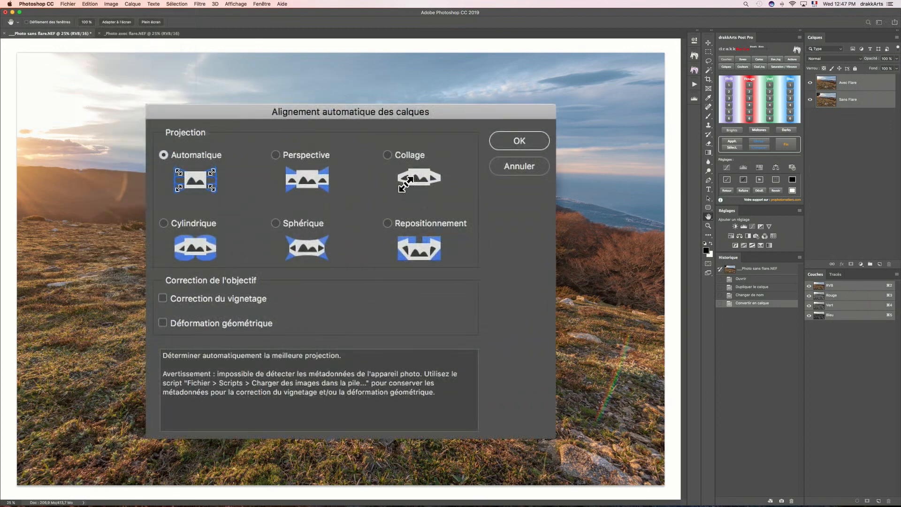
pyautogui.click(543, 143)
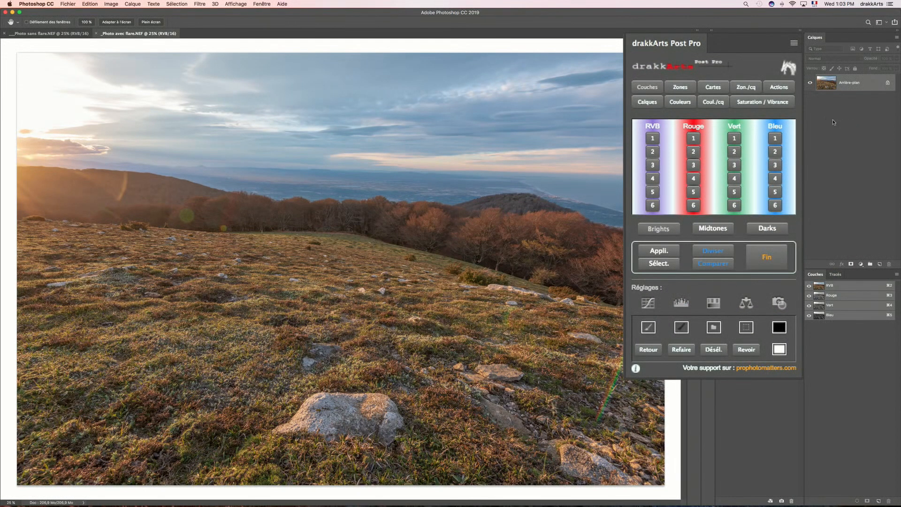
# - Stack and align the two open photos as layers with the drakkArts Empiler/ALIGNER [Calques] action
pyautogui.click(788, 87)
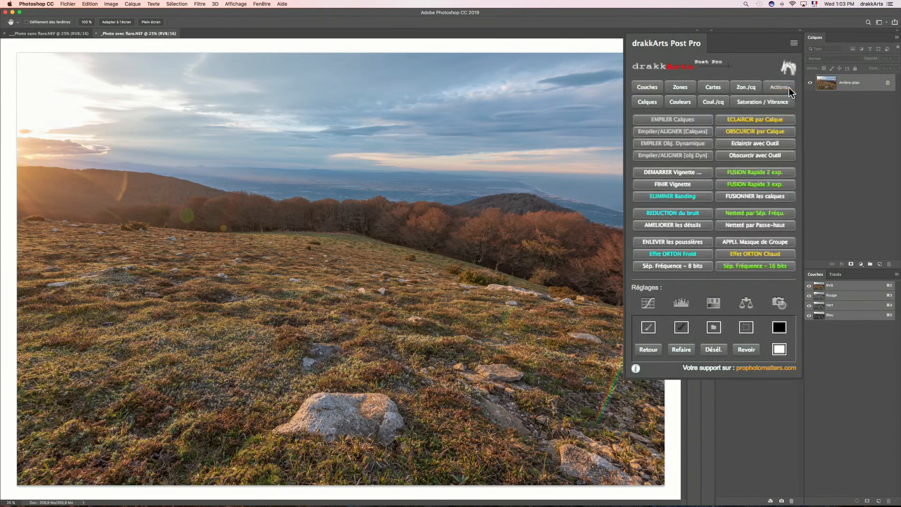
pyautogui.click(706, 131)
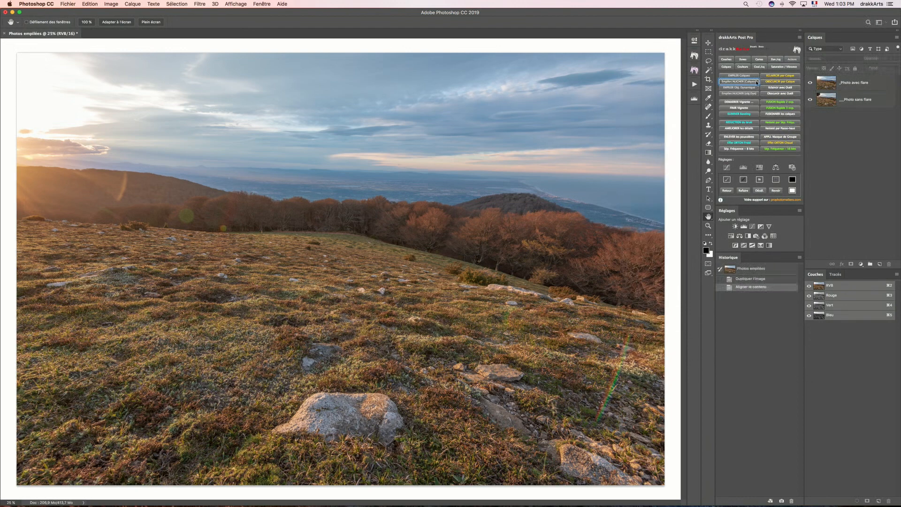
# - Rename the upper stacked layer "Avec flare" and the lower one "Sans flare"
pyautogui.doubleClick(851, 82)
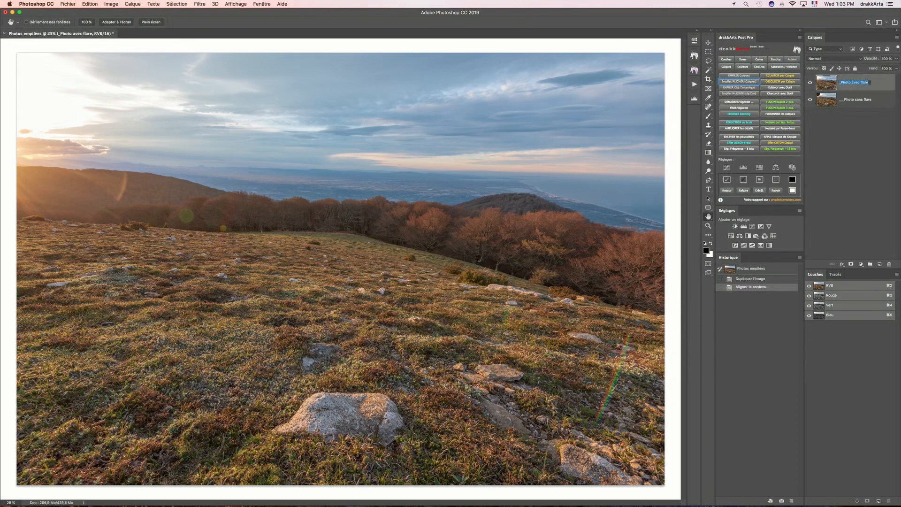
pyautogui.write('Avec flare')
pyautogui.press('Return')
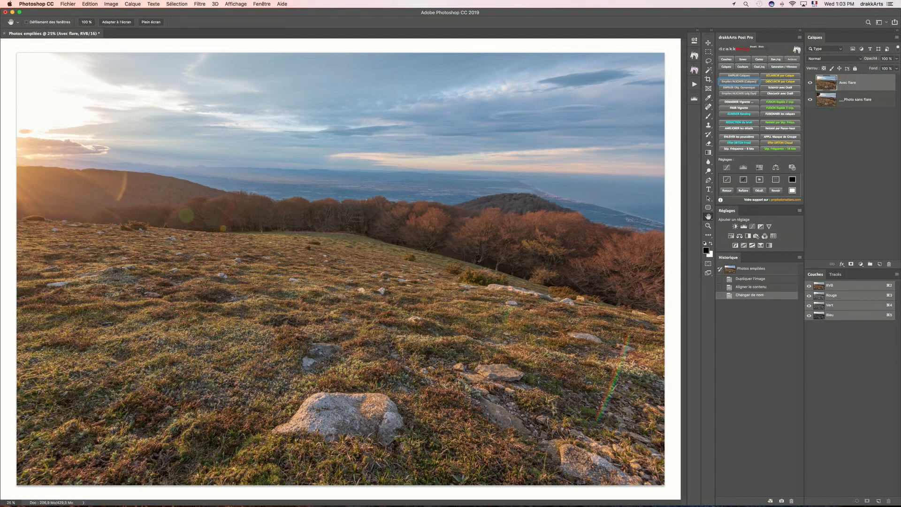
pyautogui.doubleClick(855, 99)
pyautogui.write('S')
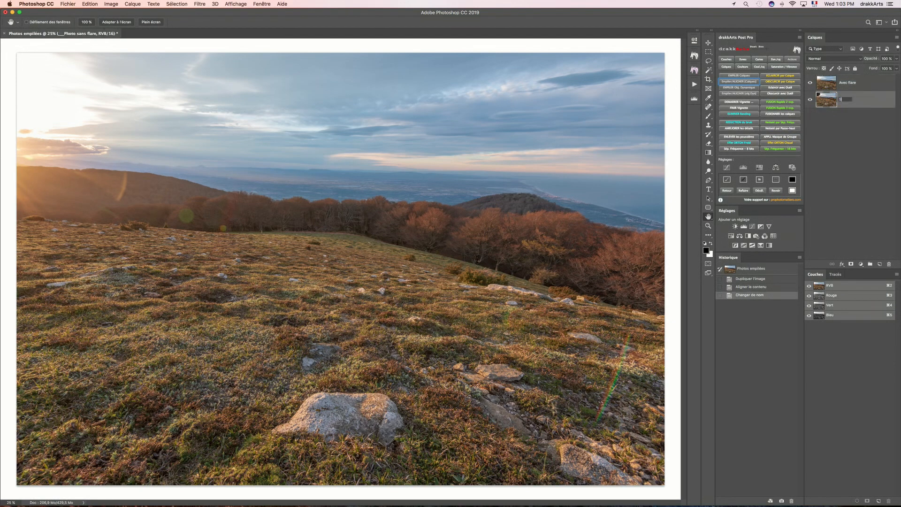
pyautogui.write('ans flare')
pyautogui.press('Return')
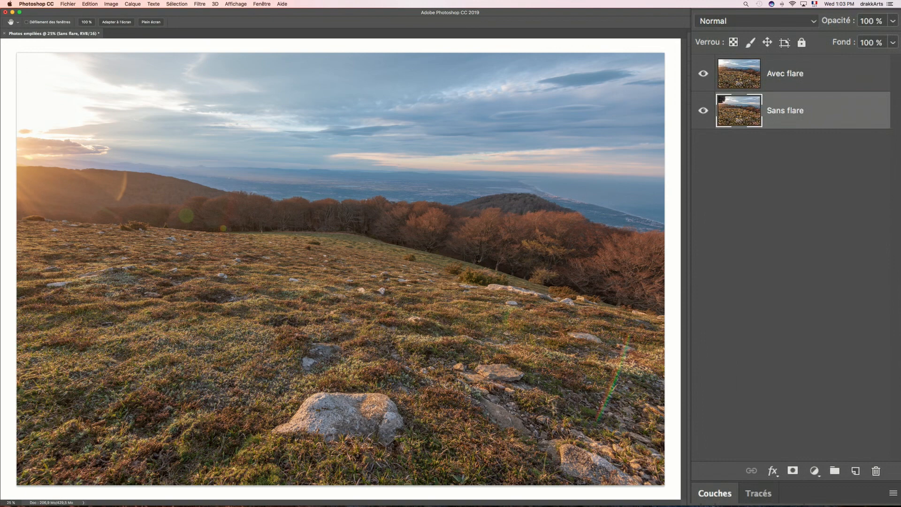
# - Add a black layer mask to the Avec flare layer
pyautogui.click(826, 74)
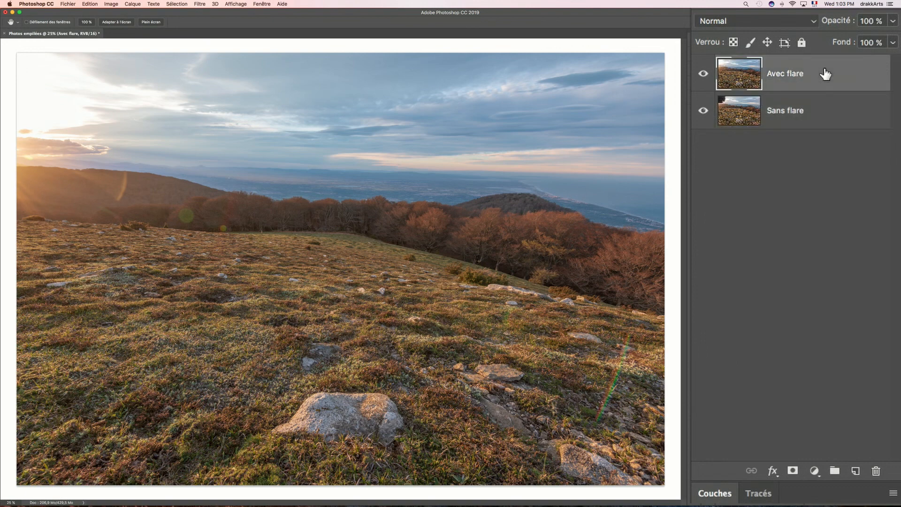
pyautogui.keyDown('alt'); pyautogui.click(791, 472); pyautogui.keyUp('alt')
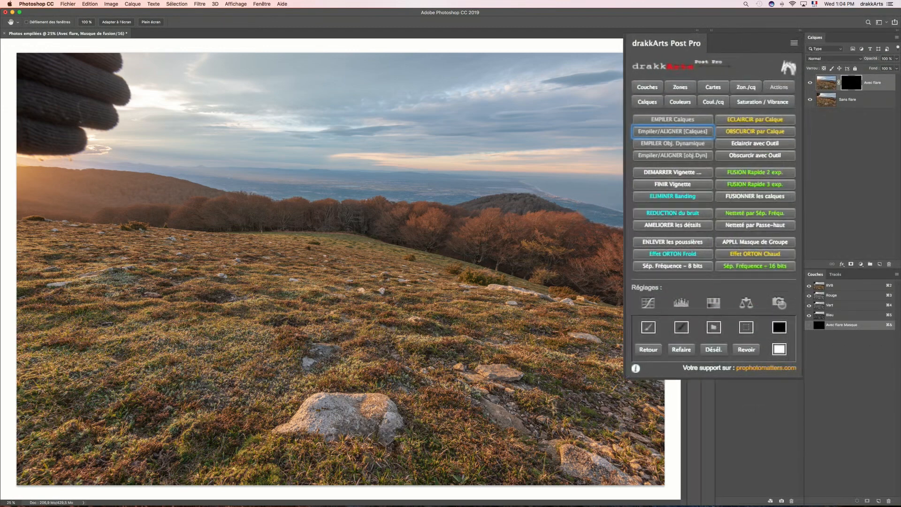
pyautogui.click(779, 303)
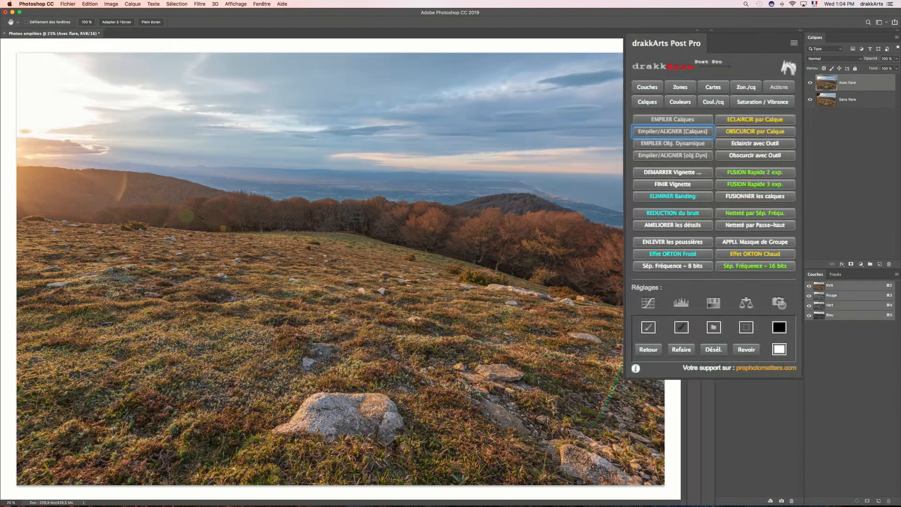
pyautogui.click(780, 327)
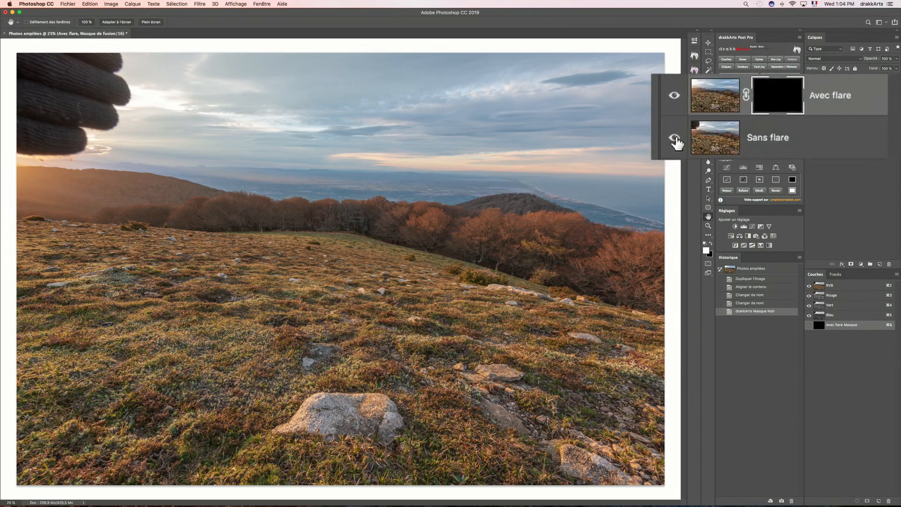
# - Hide and show the Sans flare layer to check the effect of the black mask on Avec flare
pyautogui.click(675, 139)
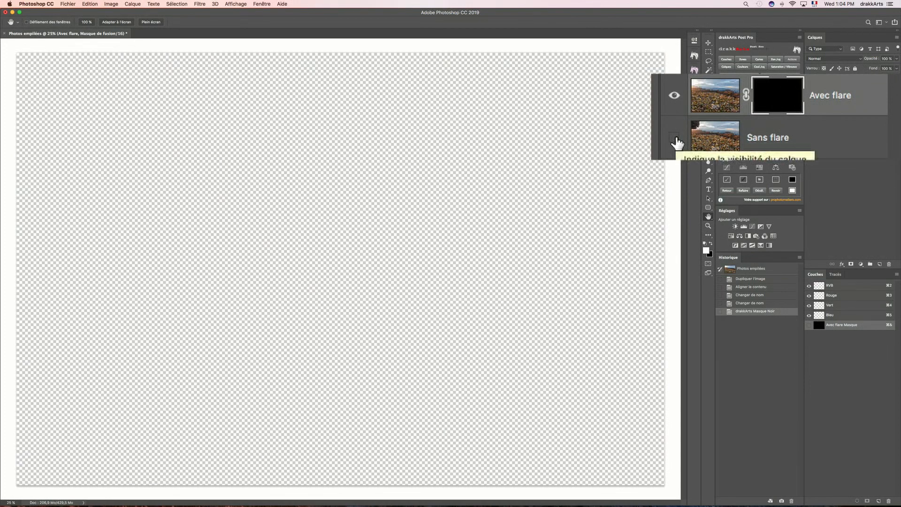
pyautogui.click(675, 139)
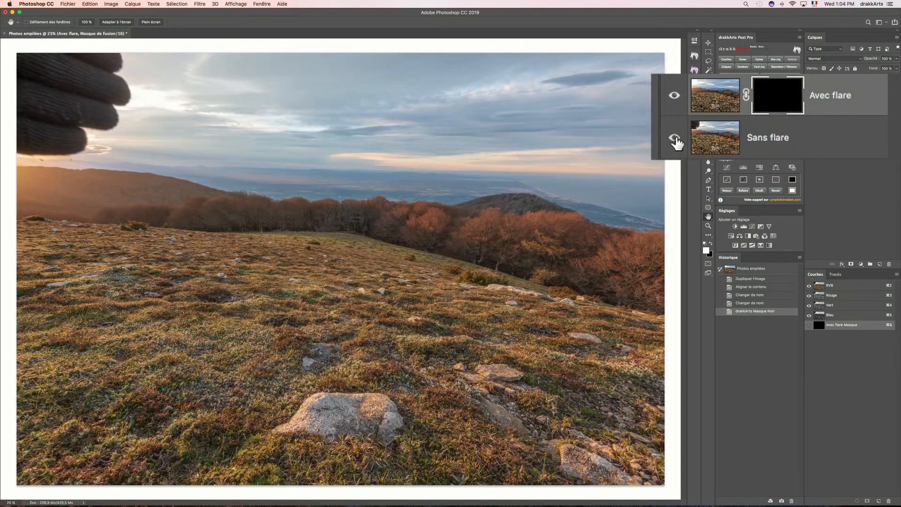
pyautogui.click(675, 139)
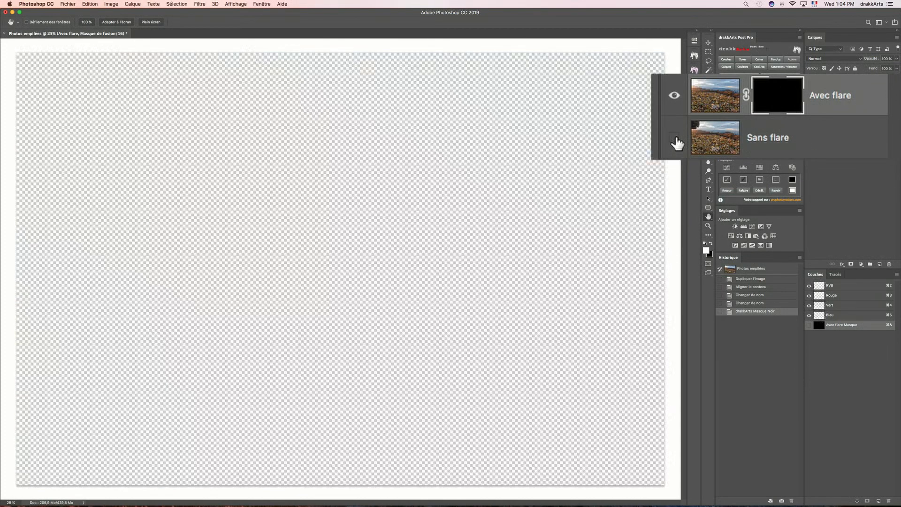
pyautogui.click(675, 140)
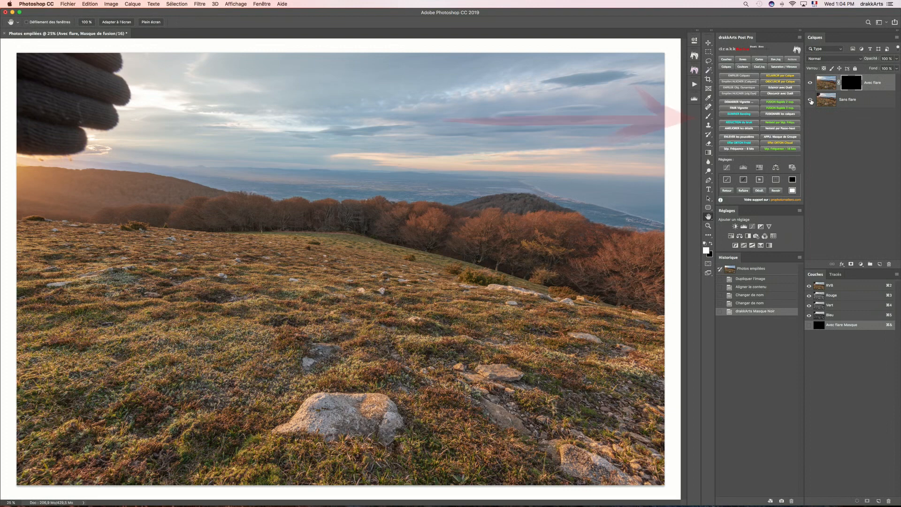
# - Activate the Brush tool with white as the foreground colour and black as the background colour
pyautogui.click(709, 117)
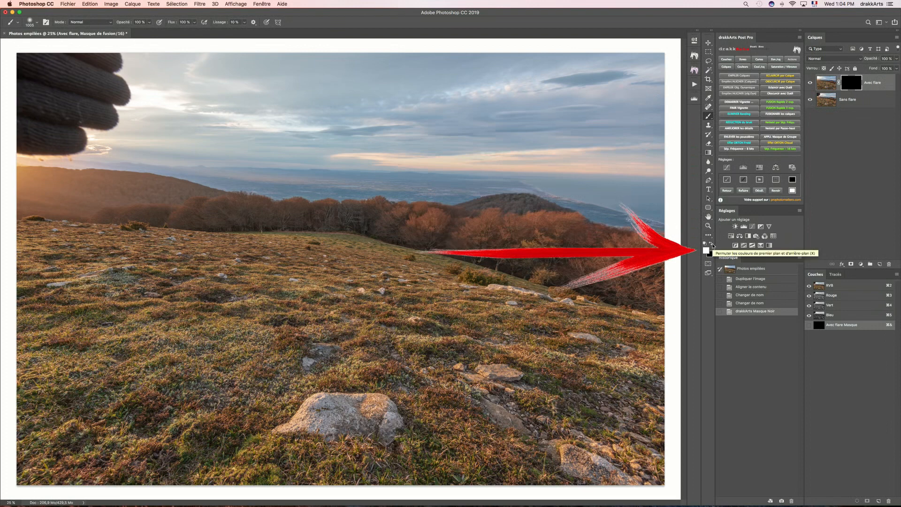
pyautogui.click(711, 244)
pyautogui.click(712, 244)
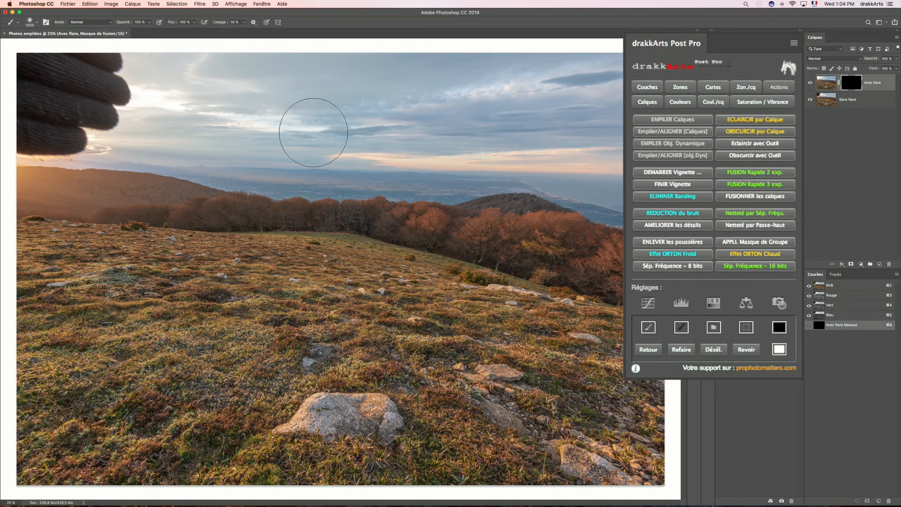
# - Paint white on the Avec flare mask over the gloved hand, using a soft brush with 100% opacity and 0% hardness
pyautogui.click(375, 44)
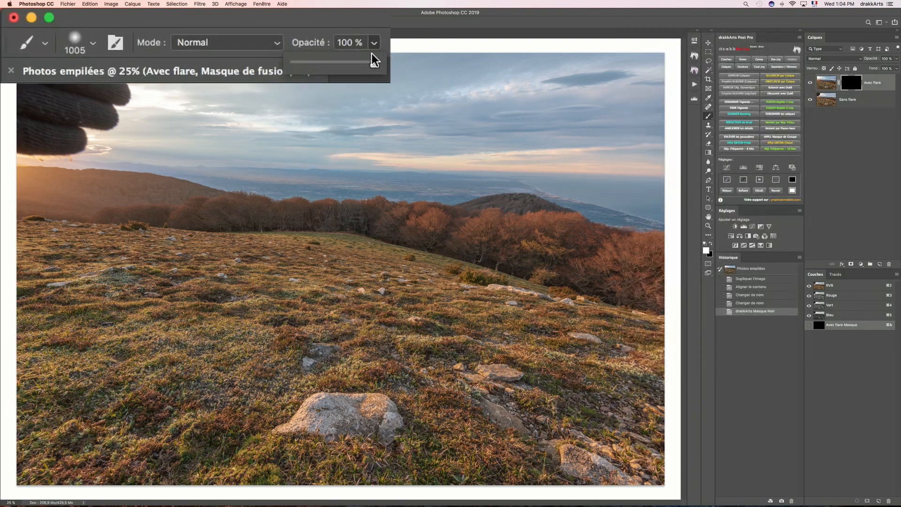
pyautogui.moveTo(373, 65)
pyautogui.mouseDown()
pyautogui.moveTo(311, 66)
pyautogui.moveTo(374, 65)
pyautogui.mouseUp()
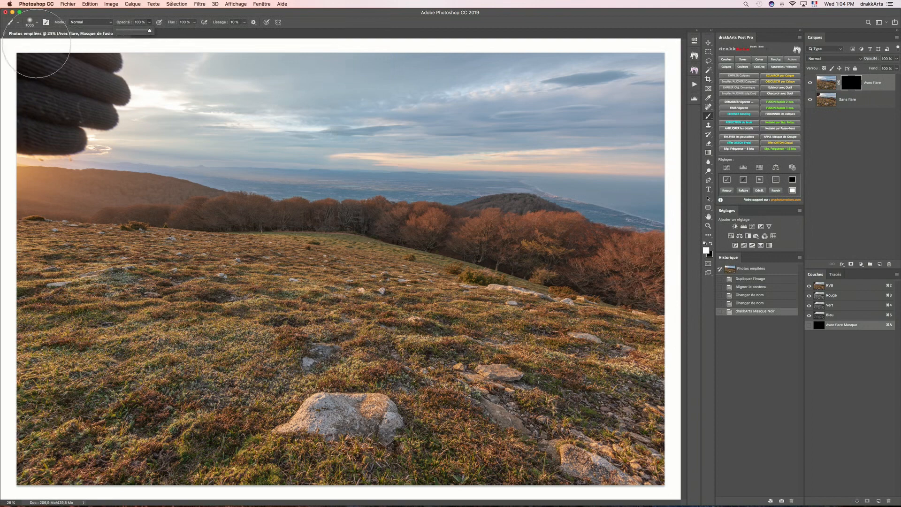
pyautogui.click(35, 23)
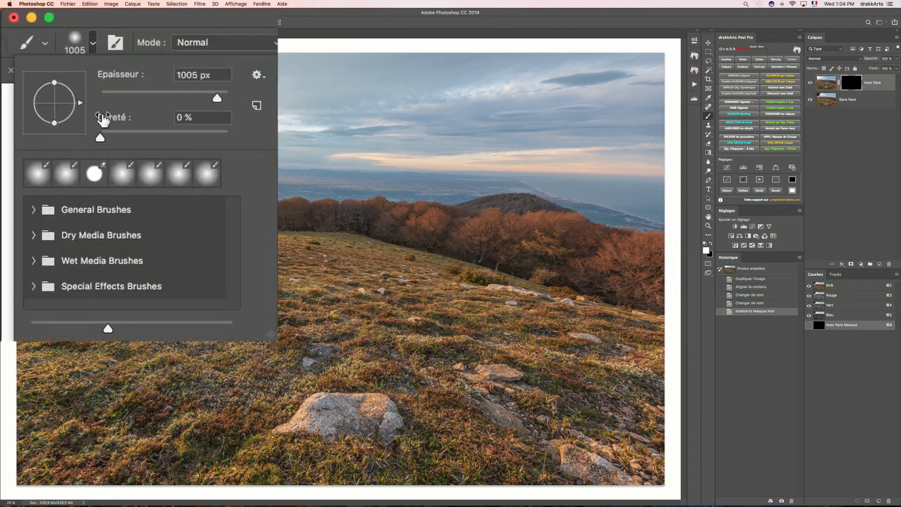
pyautogui.moveTo(102, 139)
pyautogui.mouseDown()
pyautogui.moveTo(150, 140)
pyautogui.moveTo(86, 141)
pyautogui.mouseUp()
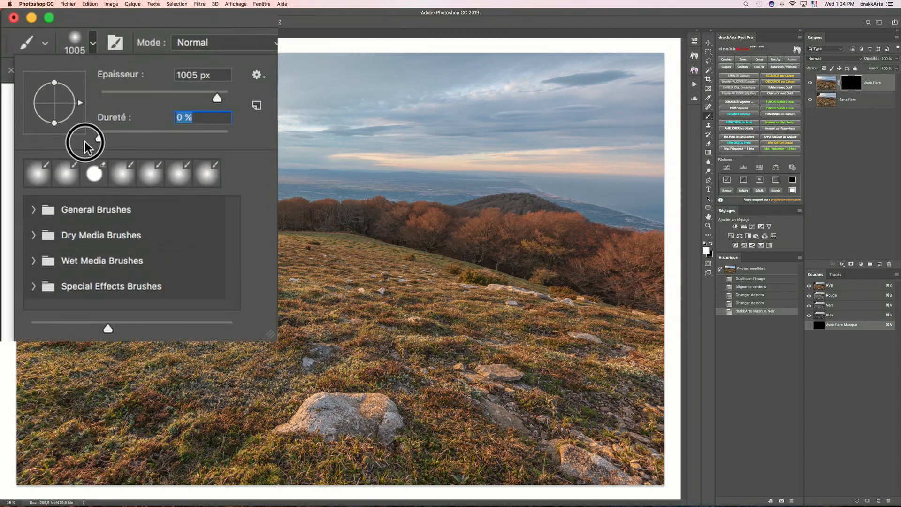
pyautogui.click(198, 35)
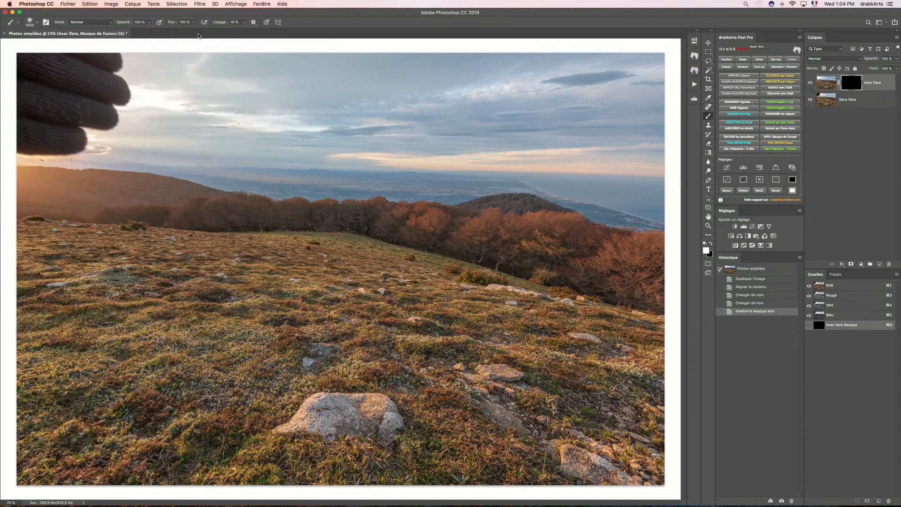
pyautogui.moveTo(40, 66)
pyautogui.mouseDown()
pyautogui.moveTo(137, 63)
pyautogui.moveTo(4, 75)
pyautogui.moveTo(165, 79)
pyautogui.moveTo(10, 92)
pyautogui.moveTo(153, 105)
pyautogui.moveTo(2, 123)
pyautogui.moveTo(127, 128)
pyautogui.moveTo(20, 132)
pyautogui.moveTo(118, 127)
pyautogui.moveTo(1, 119)
pyautogui.moveTo(92, 97)
pyautogui.moveTo(14, 80)
pyautogui.moveTo(123, 79)
pyautogui.moveTo(13, 70)
pyautogui.moveTo(87, 80)
pyautogui.moveTo(73, 119)
pyautogui.moveTo(42, 135)
pyautogui.mouseUp()
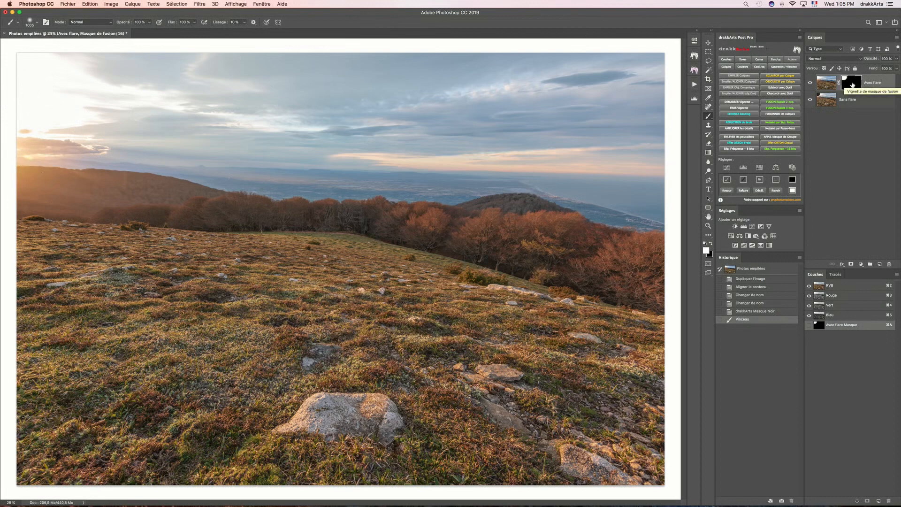
# - Disable and re-enable the Avec flare layer mask several times to compare the image with and without flare, leaving it enabled
pyautogui.keyDown('shift'); pyautogui.click(852, 85); pyautogui.keyUp('shift')
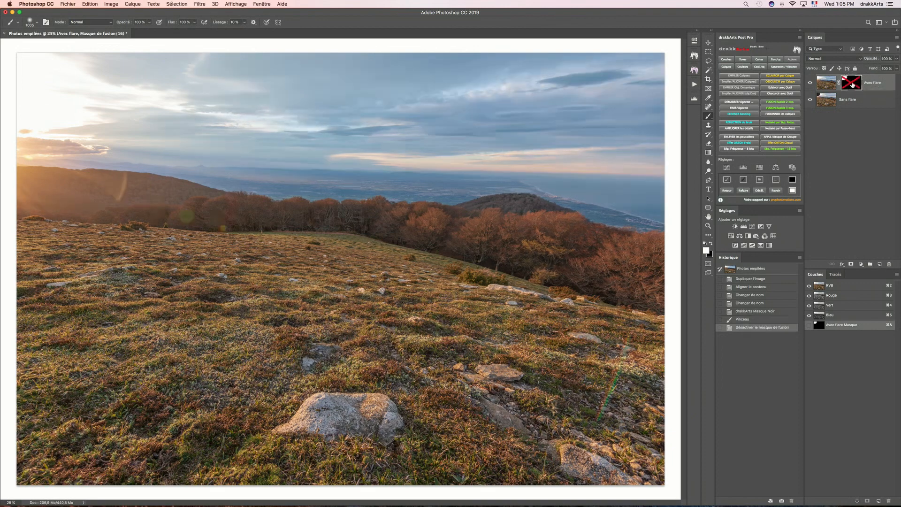
pyautogui.keyDown('shift'); pyautogui.click(852, 85); pyautogui.keyUp('shift')
pyautogui.keyDown('shift'); pyautogui.click(852, 85); pyautogui.keyUp('shift')
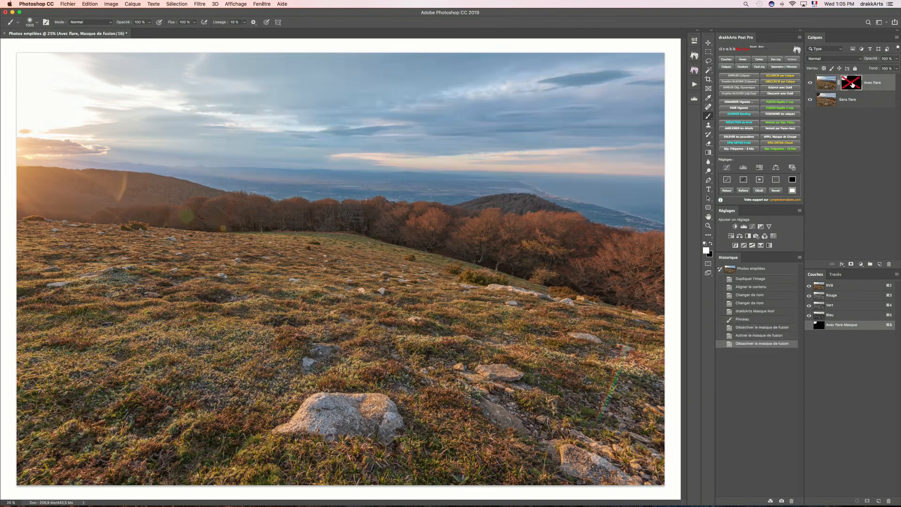
pyautogui.keyDown('shift'); pyautogui.click(852, 85); pyautogui.keyUp('shift')
pyautogui.keyDown('shift'); pyautogui.click(852, 85); pyautogui.keyUp('shift')
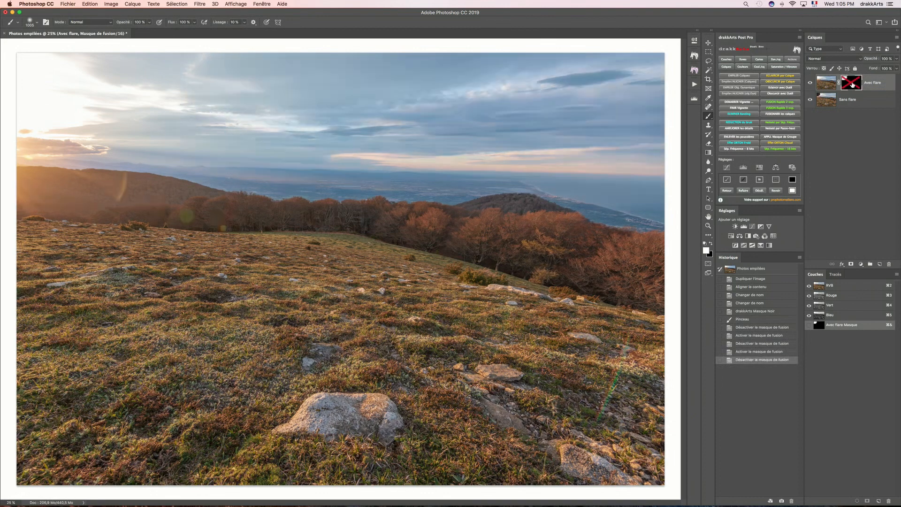
pyautogui.keyDown('shift'); pyautogui.click(852, 85); pyautogui.keyUp('shift')
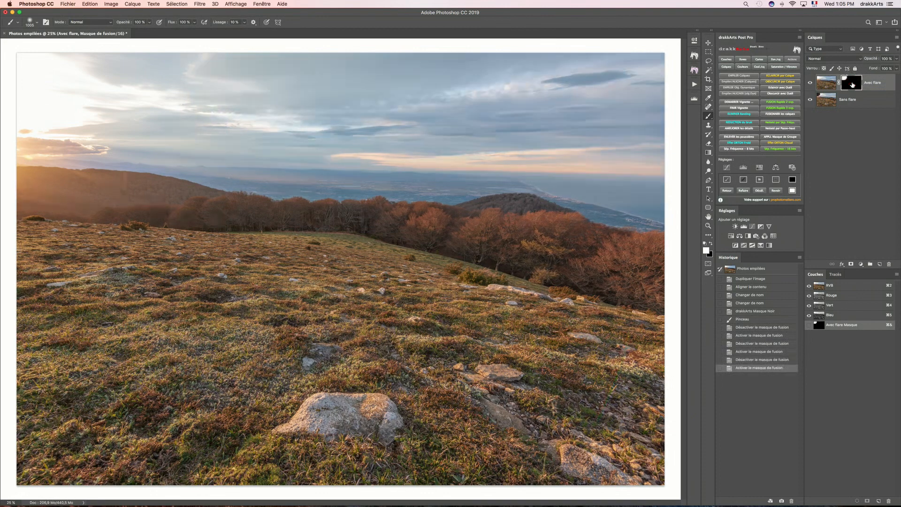